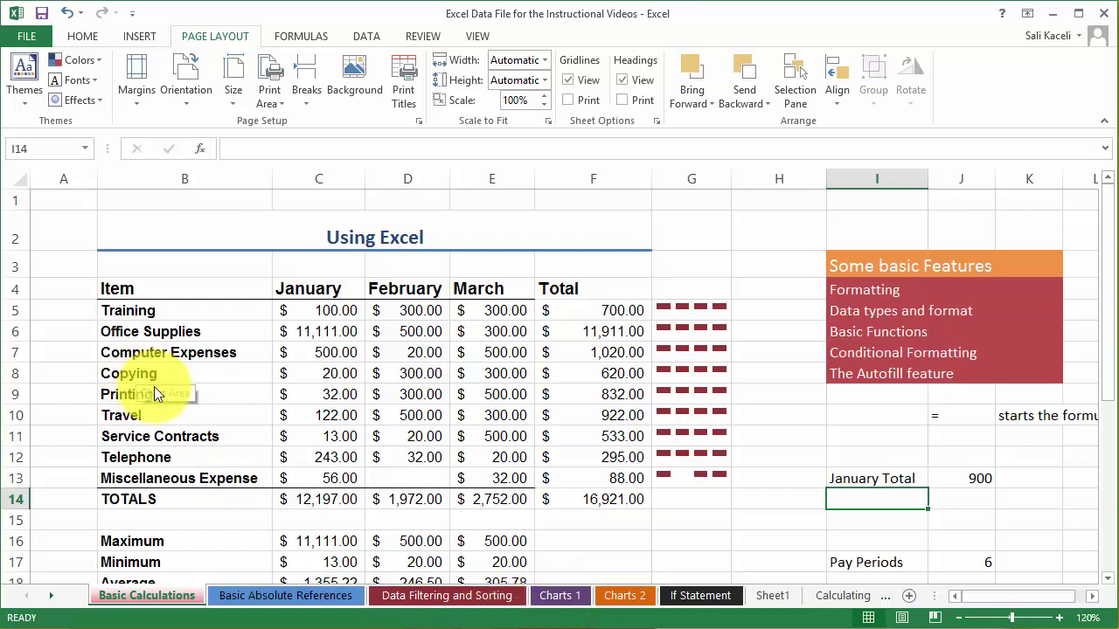
Select the Using Excel table B2:F14 and set it as the print area.
{"action": "left_click", "coordinate": [110, 230]}
{"action": "left_click_drag", "start_coordinate": [117, 259], "coordinate": [174, 500]}
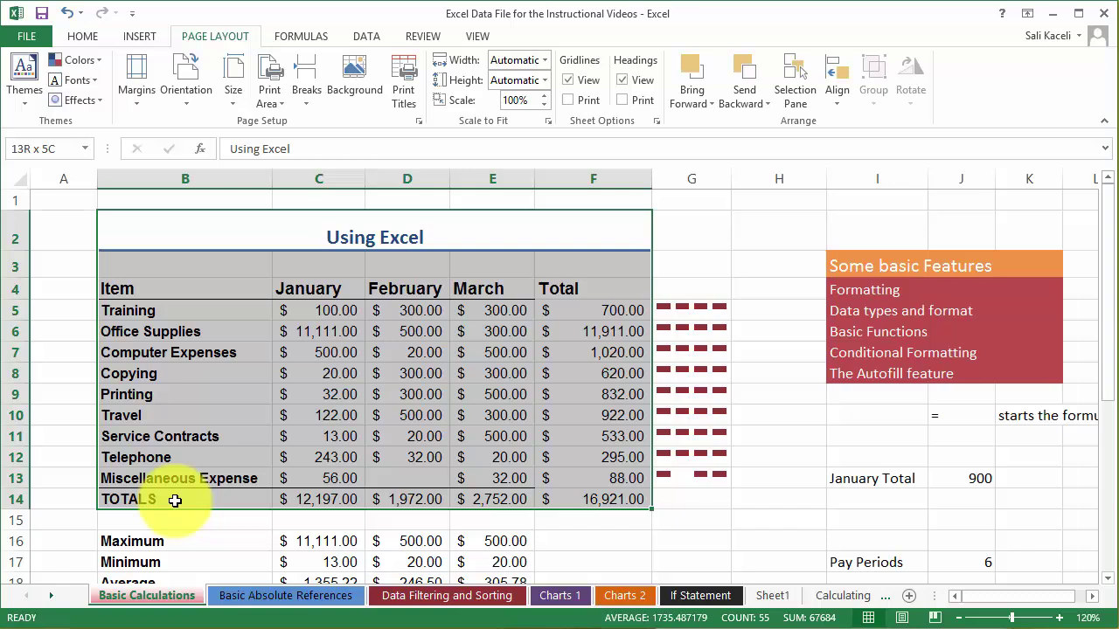
{"action": "left_click_drag", "start_coordinate": [174, 500], "coordinate": [179, 494]}
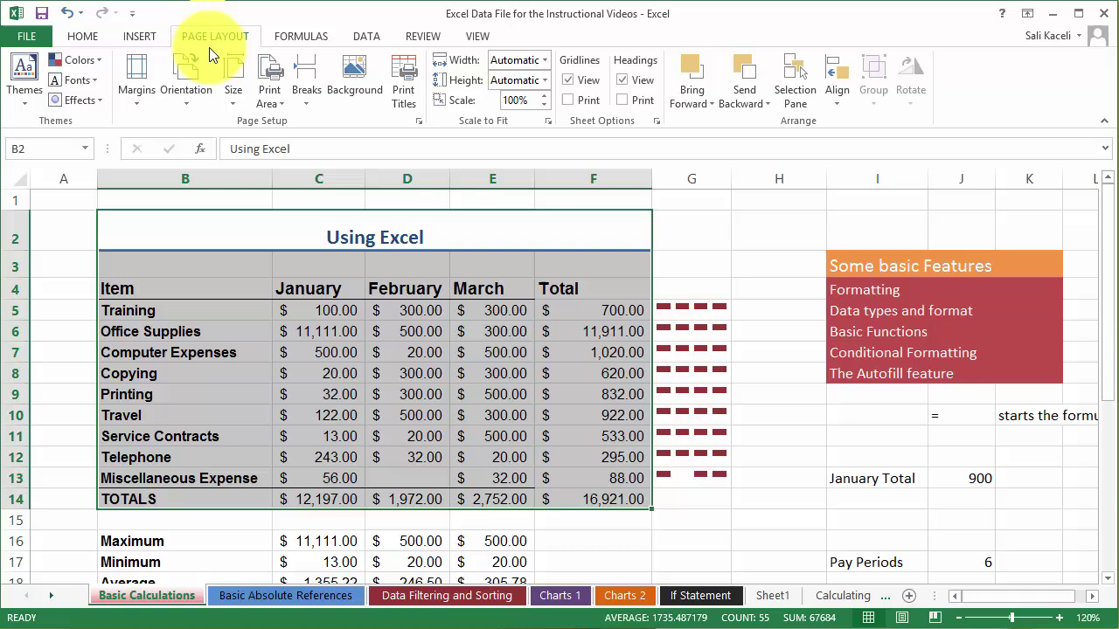
{"action": "left_click", "coordinate": [282, 105]}
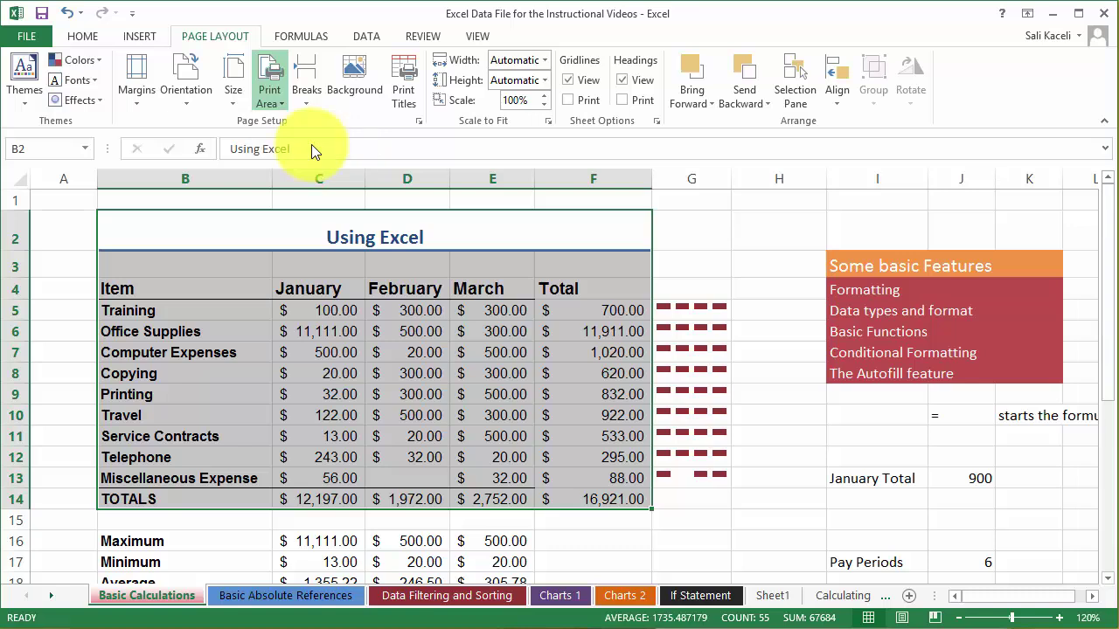
{"action": "left_click", "coordinate": [276, 103]}
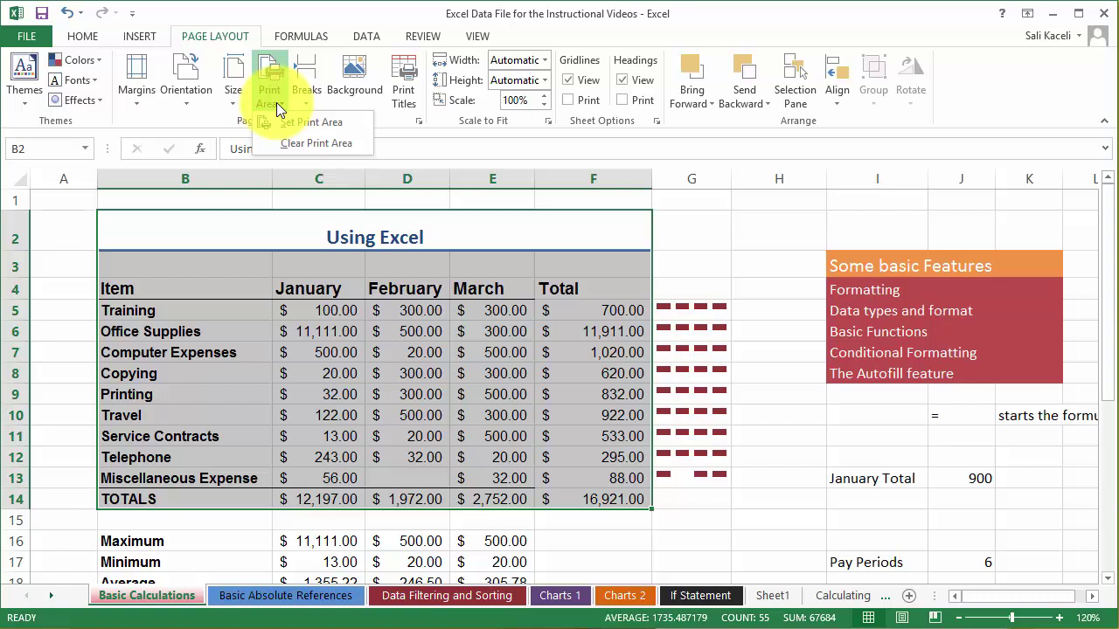
{"action": "left_click", "coordinate": [314, 127]}
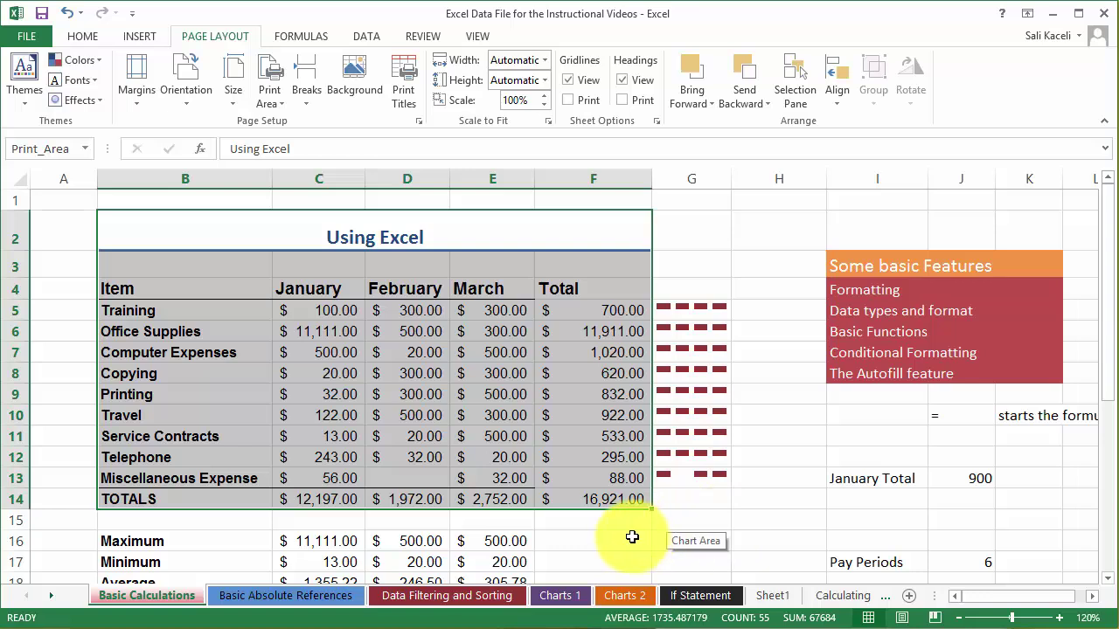
{"action": "left_click", "coordinate": [232, 395]}
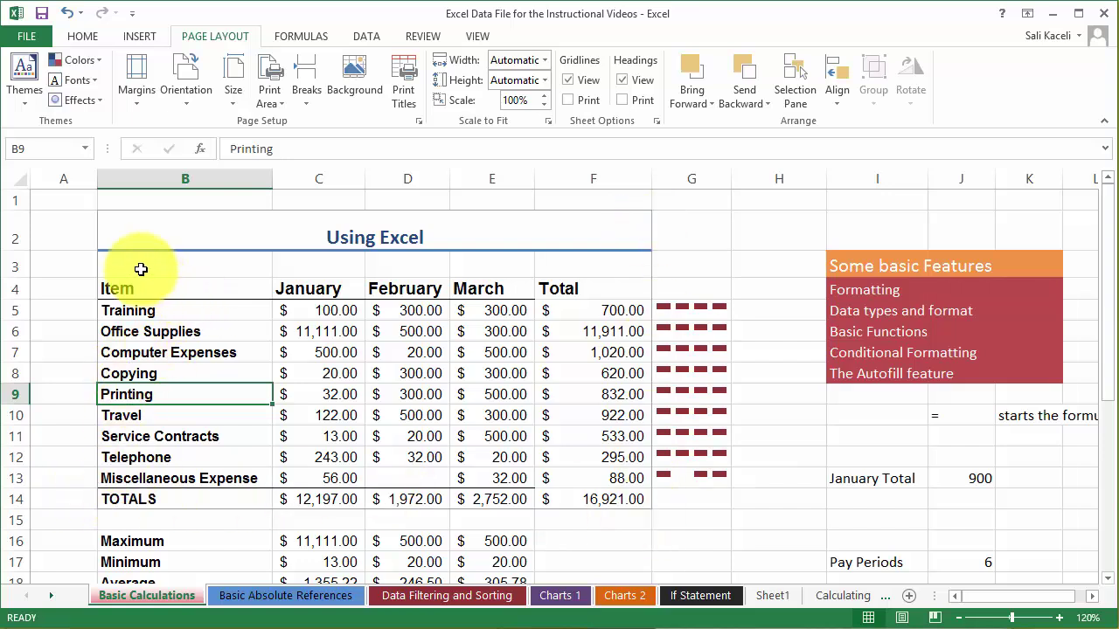
Open the File menu's Print preview to check the B2:F14 printout.
{"action": "left_click", "coordinate": [128, 243]}
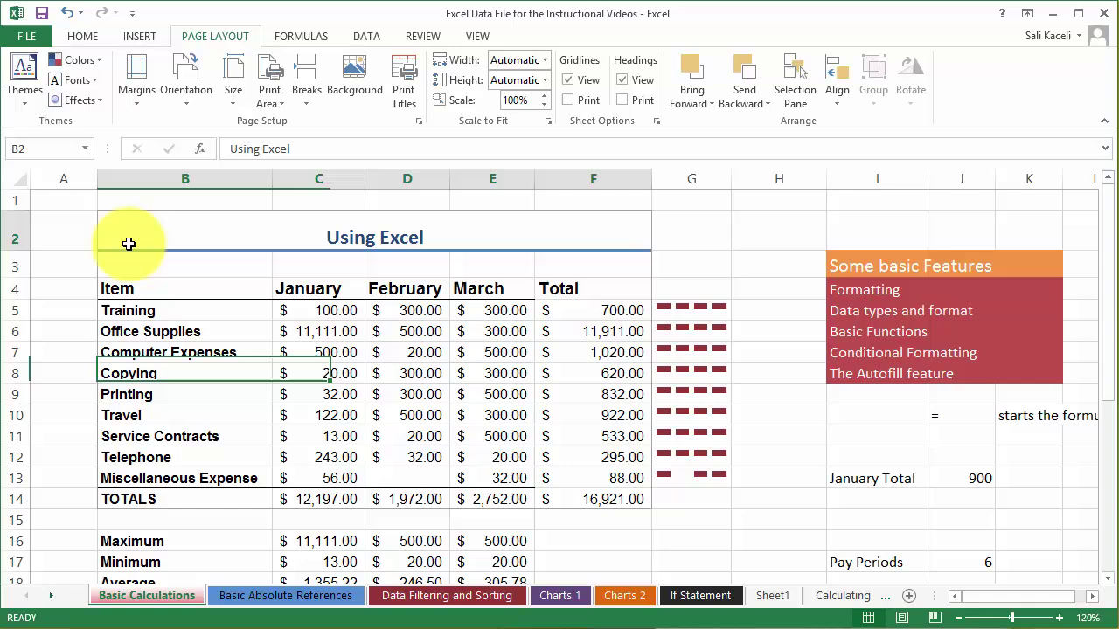
{"action": "left_click", "coordinate": [36, 40]}
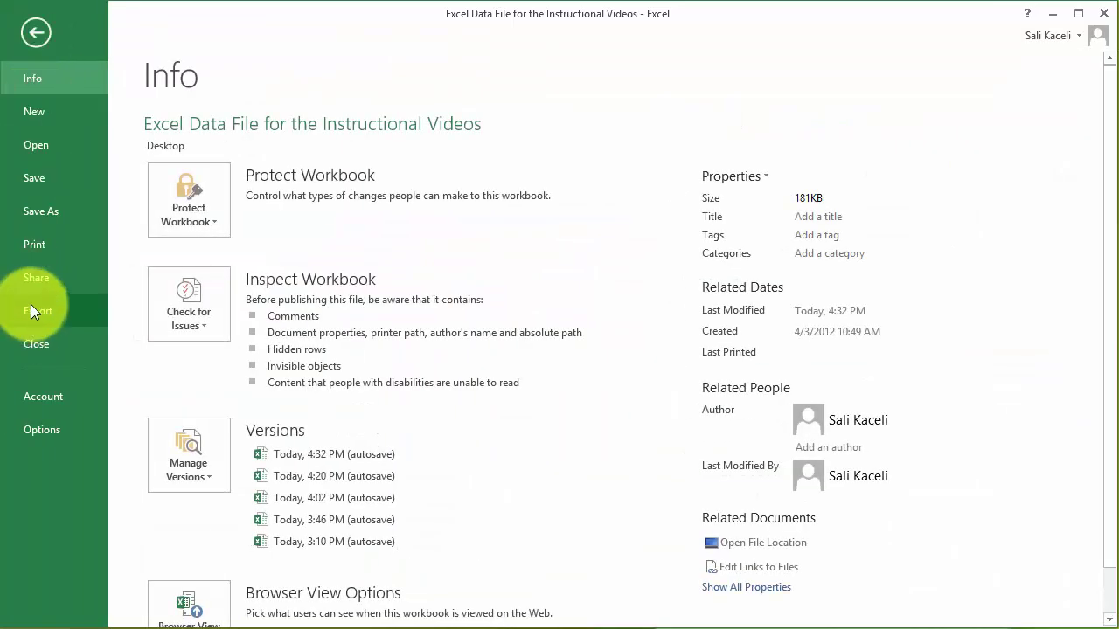
{"action": "left_click", "coordinate": [30, 242]}
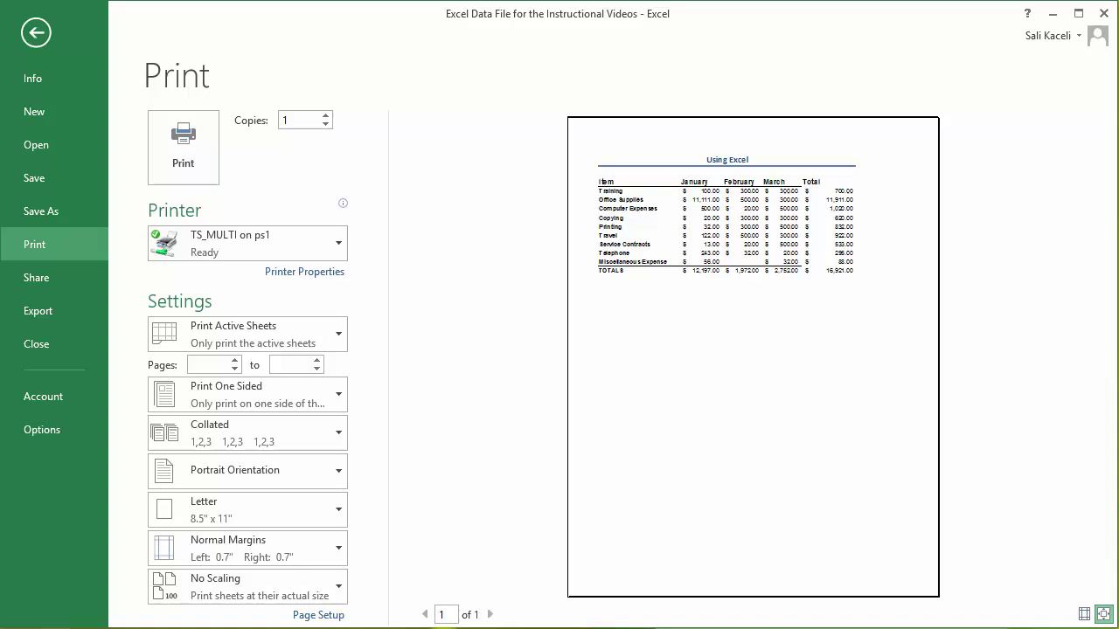
Browse Page Setup's Margins and Header/Footer, then cancel the Custom Header and Page Setup dialogs.
{"action": "left_click", "coordinate": [332, 617]}
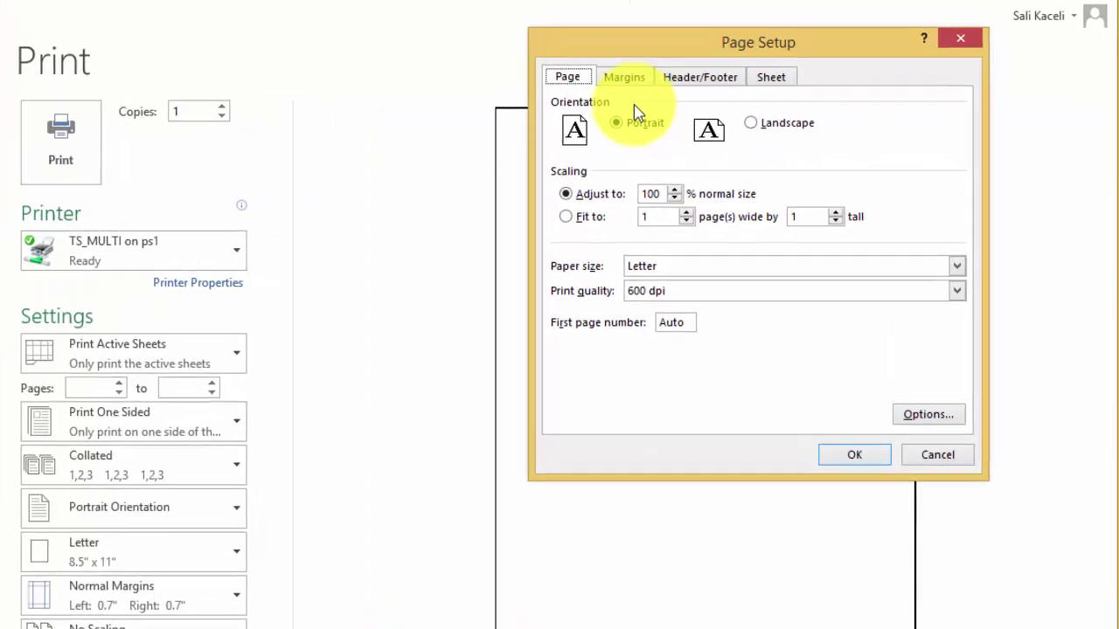
{"action": "left_click", "coordinate": [627, 81]}
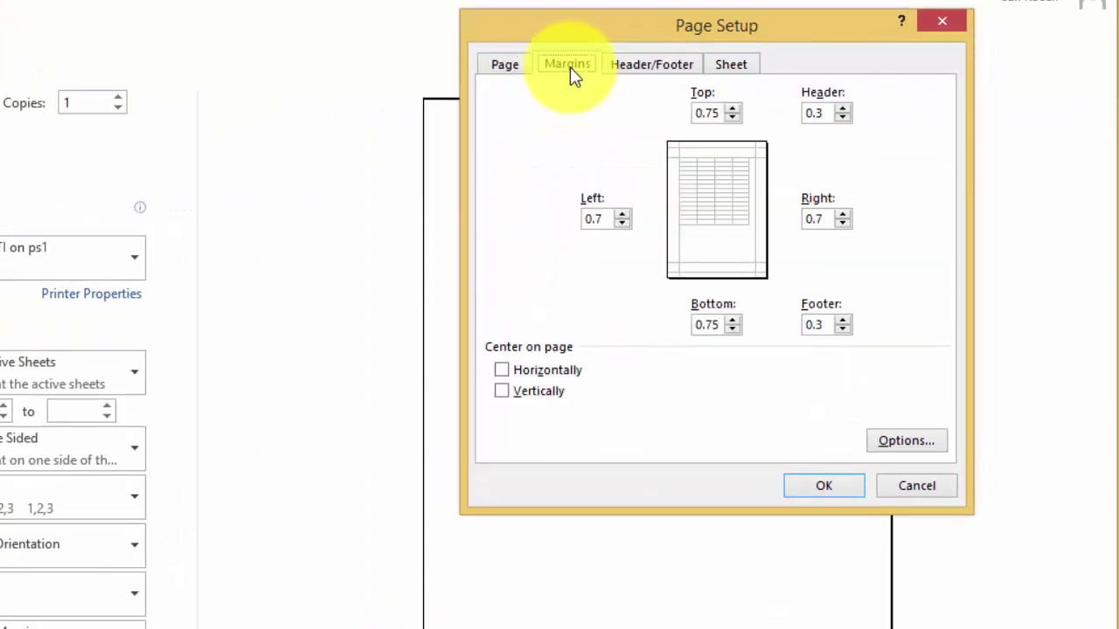
{"action": "left_click", "coordinate": [669, 70]}
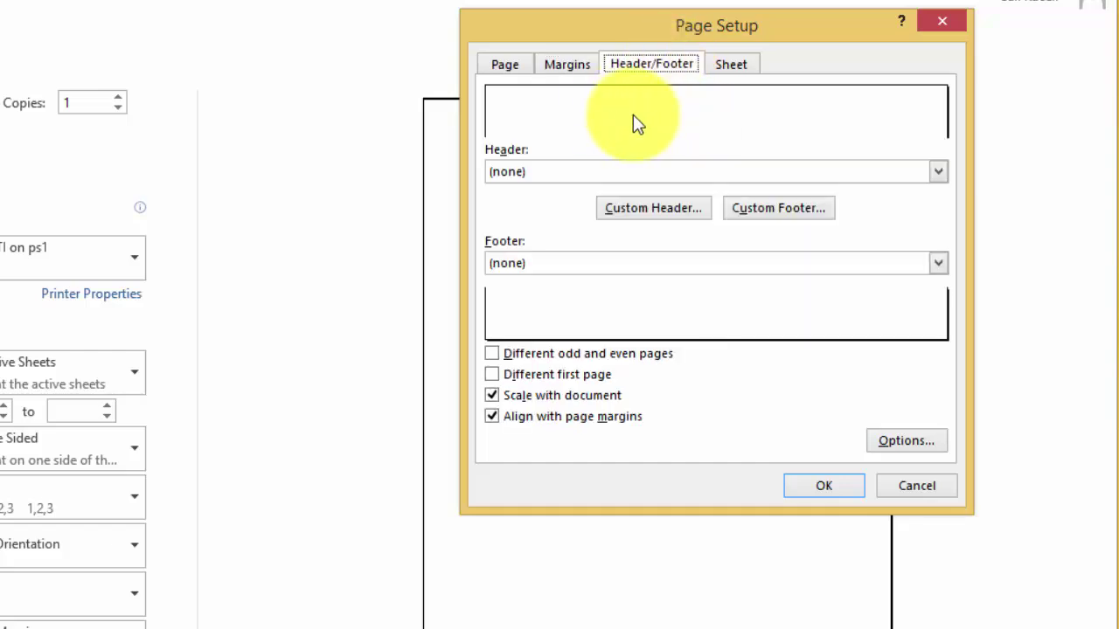
{"action": "left_click", "coordinate": [643, 217]}
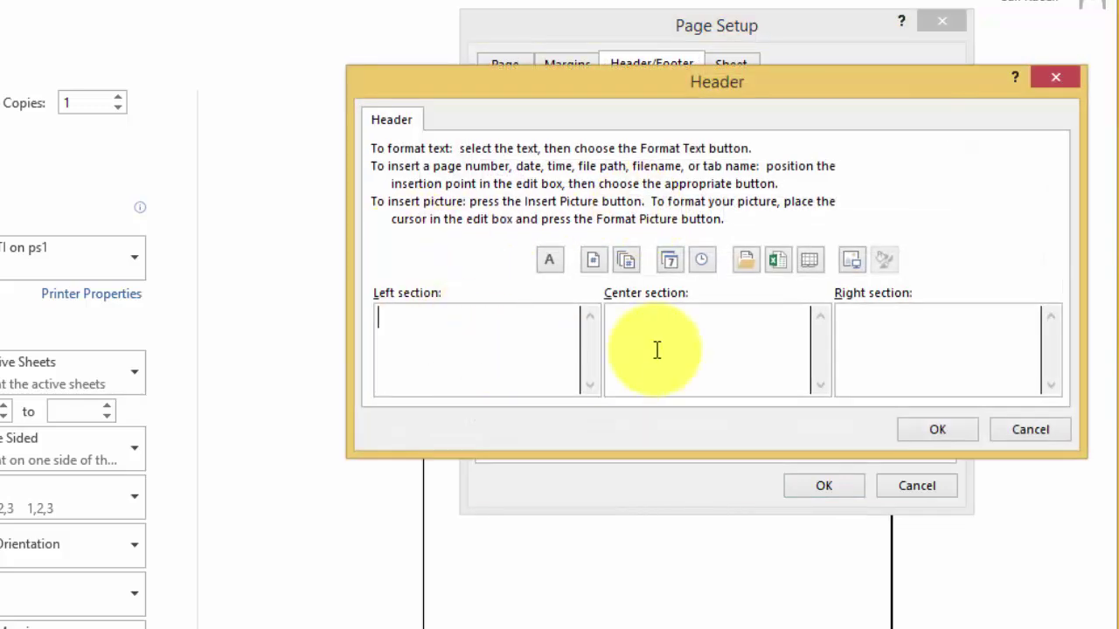
{"action": "left_click", "coordinate": [657, 350]}
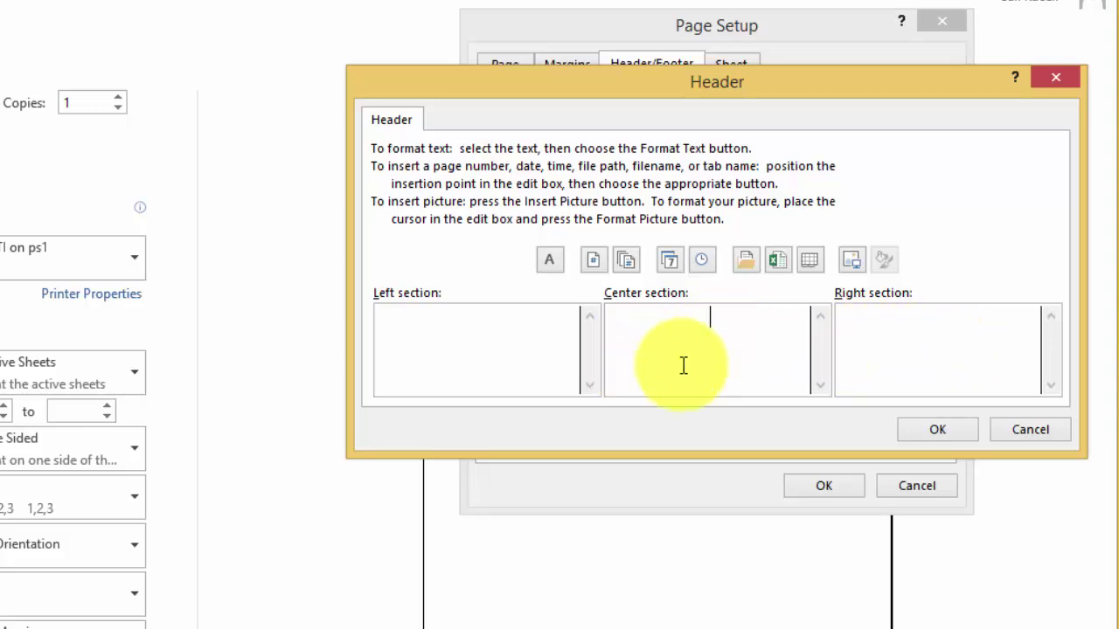
{"action": "left_click", "coordinate": [996, 427]}
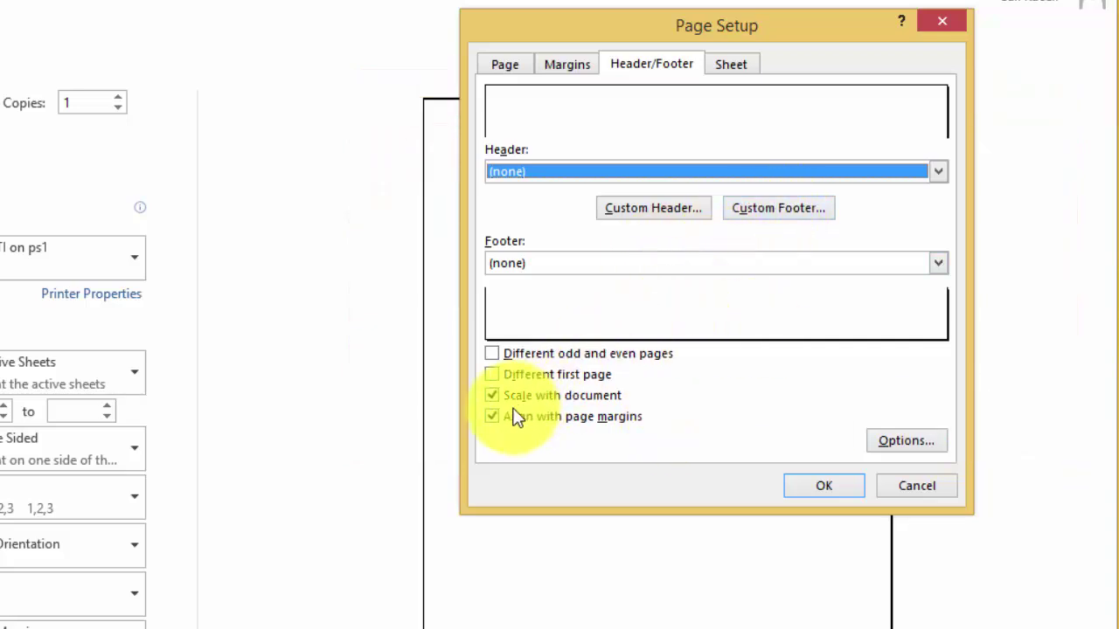
{"action": "left_click", "coordinate": [909, 497]}
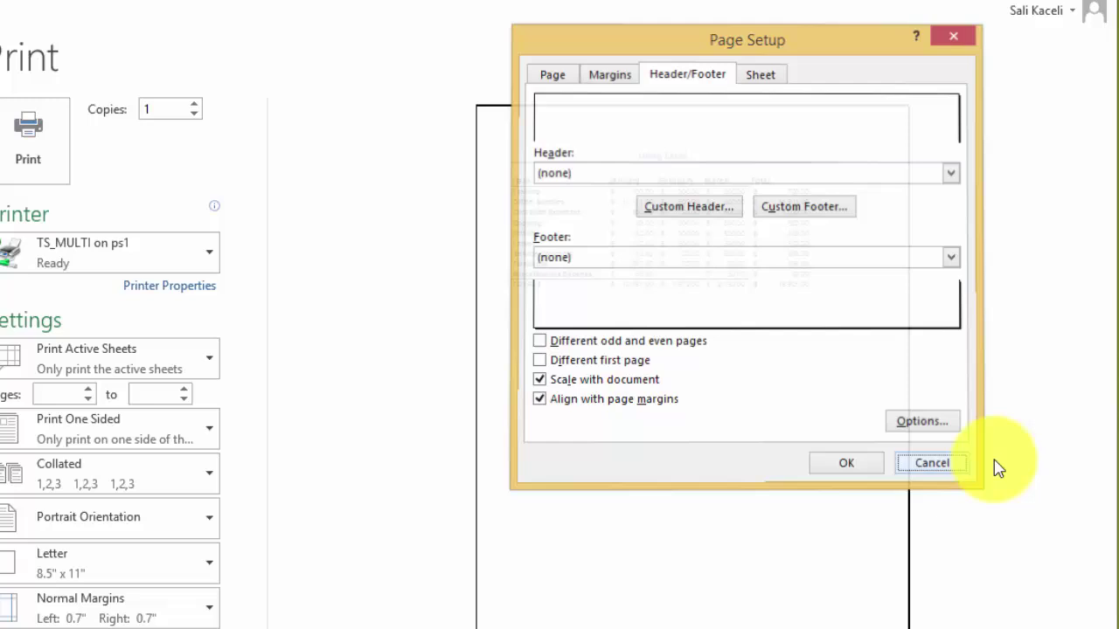
Back on the worksheet, reopen Page Setup, select Fit to scaling, then cancel without changes.
{"action": "left_click", "coordinate": [30, 35]}
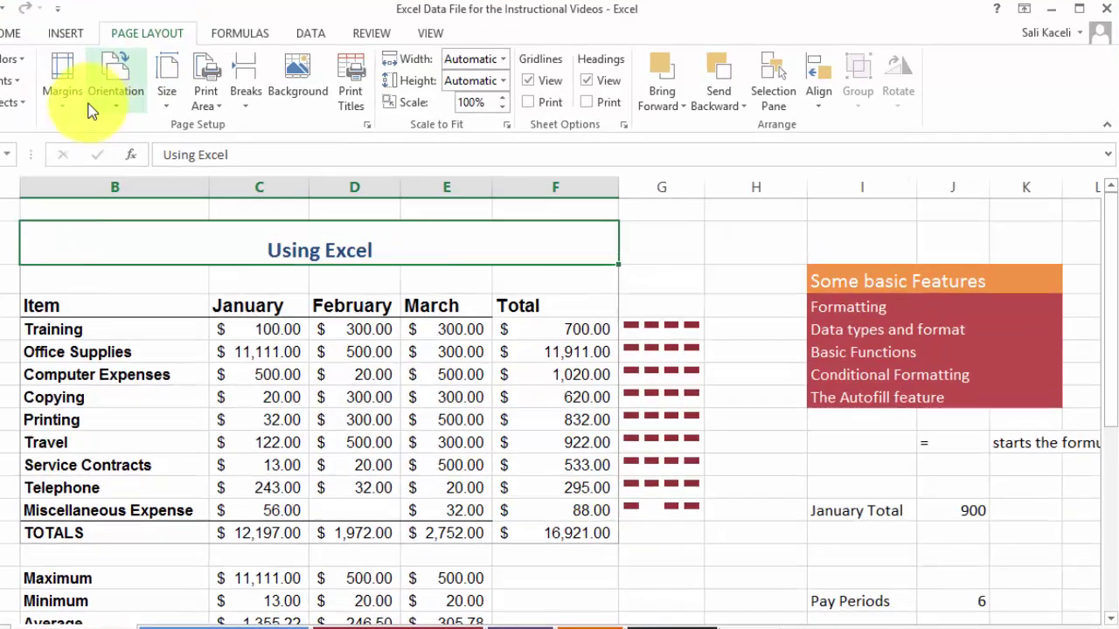
{"action": "left_click", "coordinate": [404, 95]}
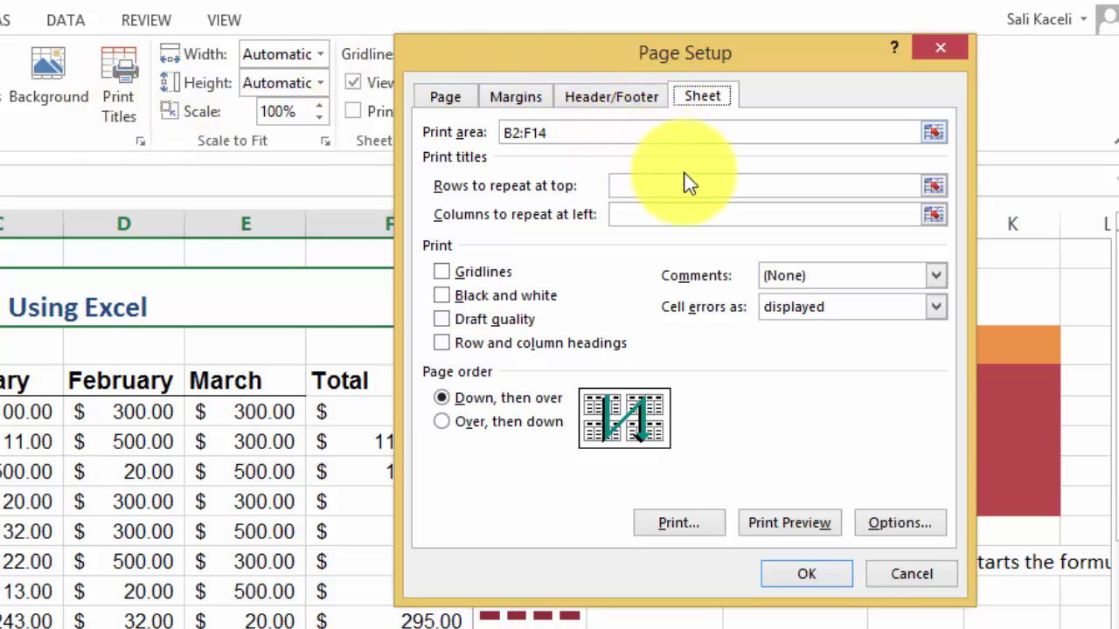
{"action": "left_click", "coordinate": [603, 97]}
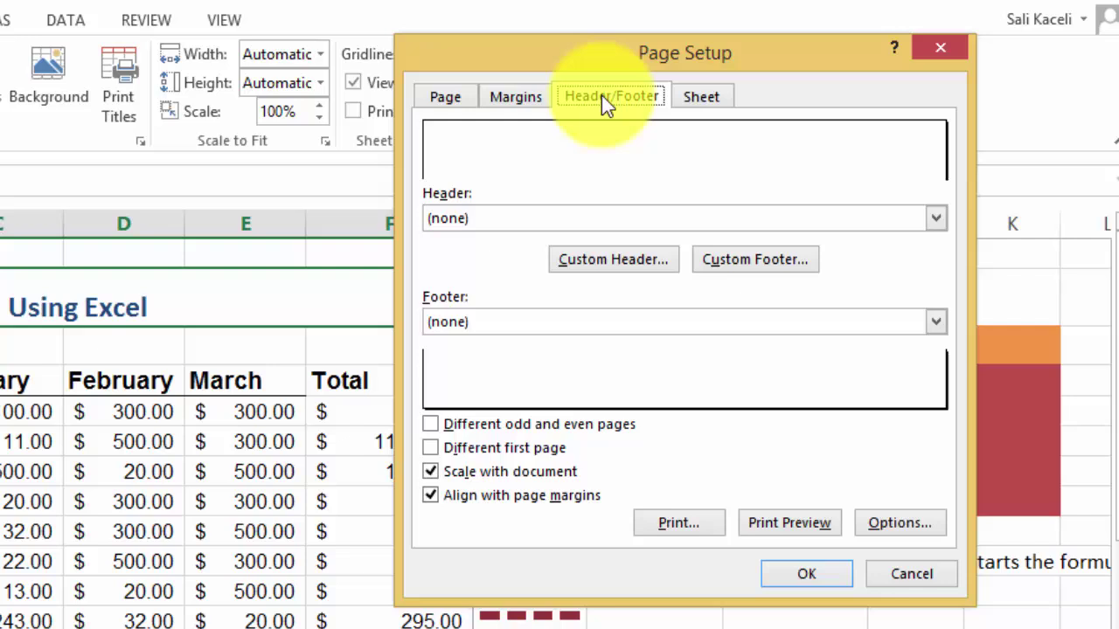
{"action": "left_click", "coordinate": [512, 99]}
{"action": "left_click", "coordinate": [456, 101]}
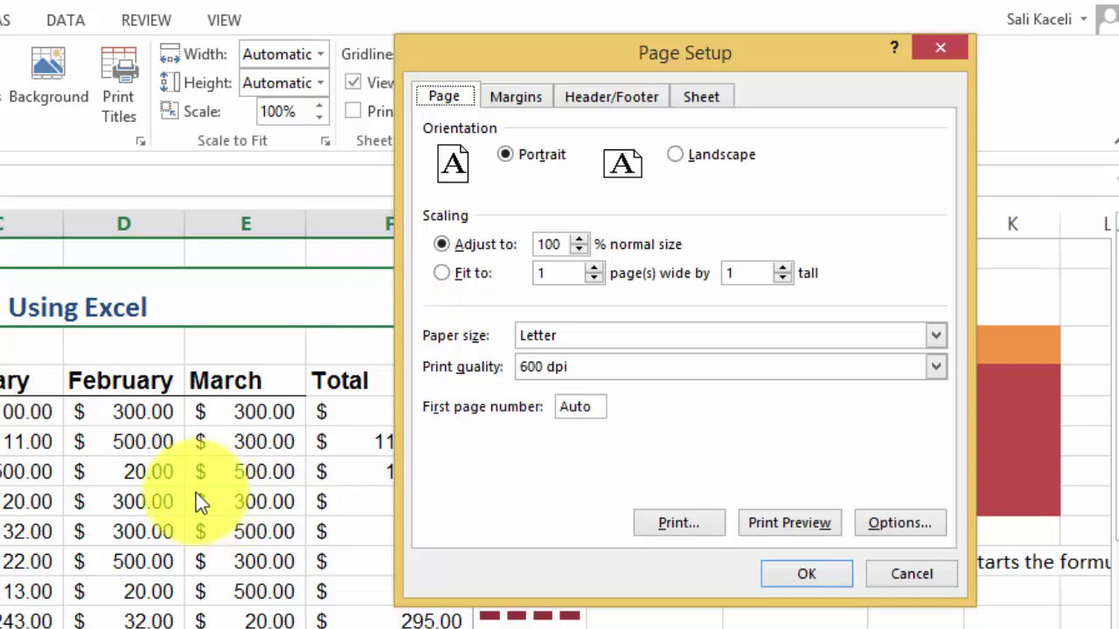
{"action": "left_click", "coordinate": [450, 273]}
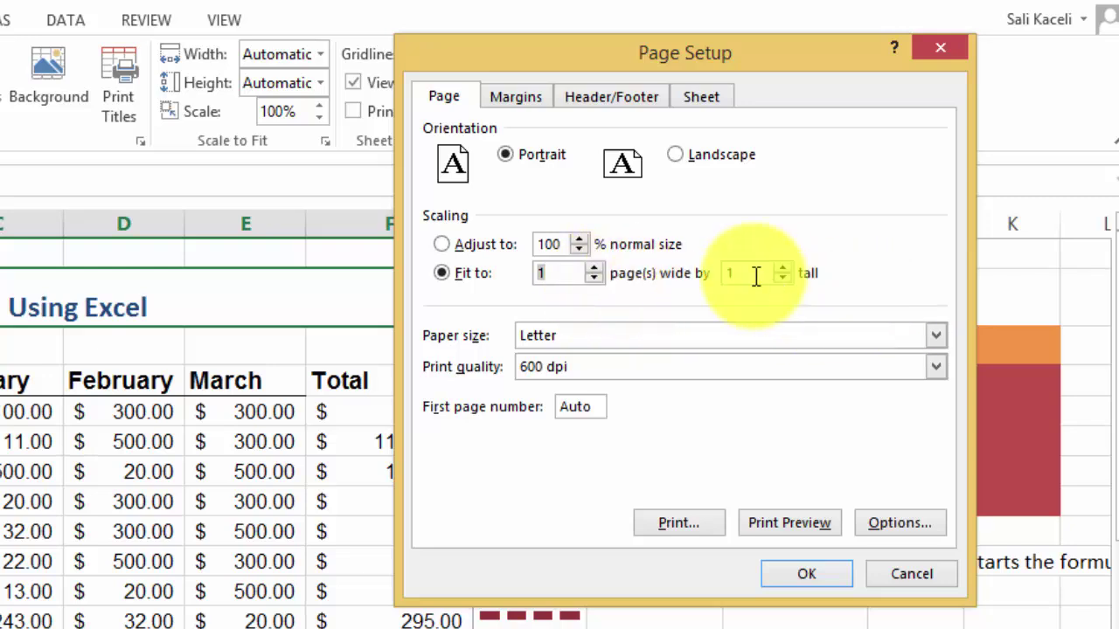
{"action": "left_click", "coordinate": [937, 581]}
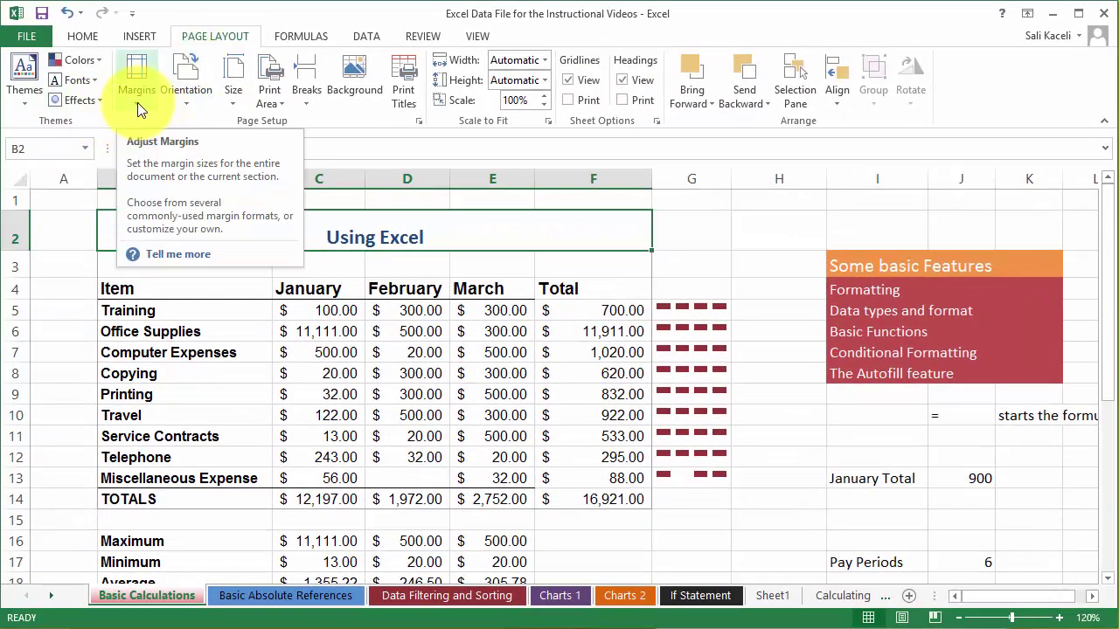
{"action": "left_click", "coordinate": [138, 102]}
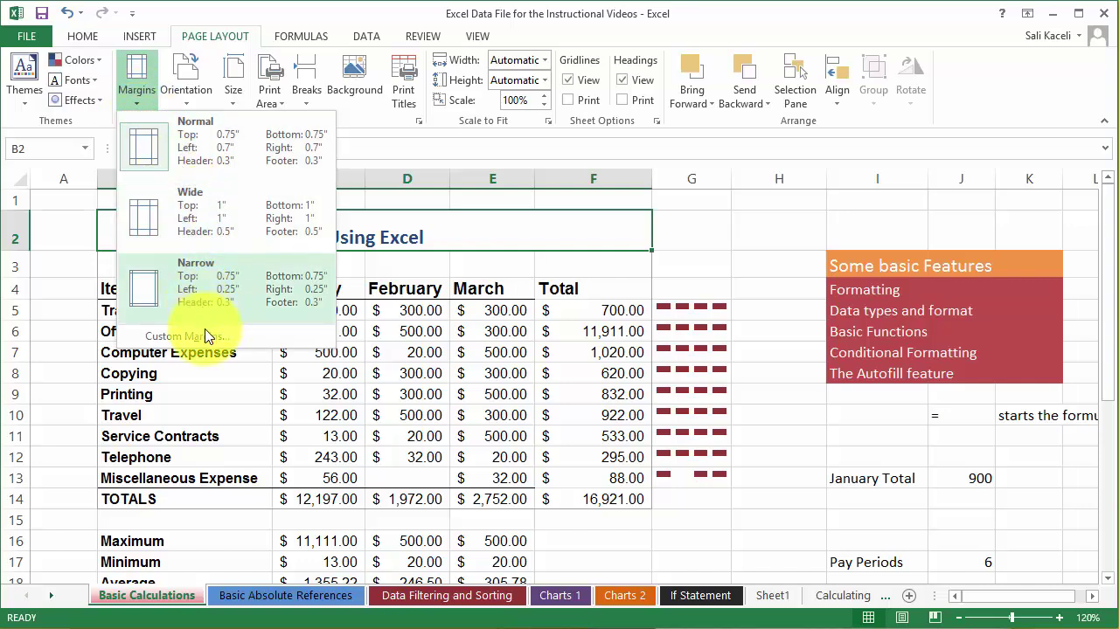
{"action": "left_click", "coordinate": [171, 96]}
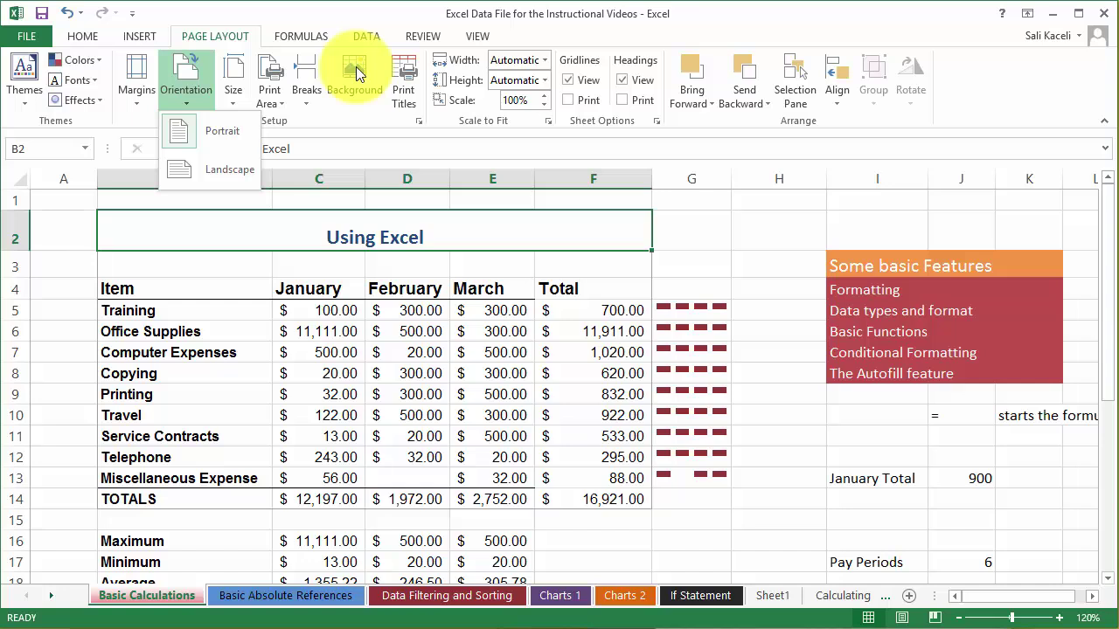
{"action": "left_click", "coordinate": [195, 320]}
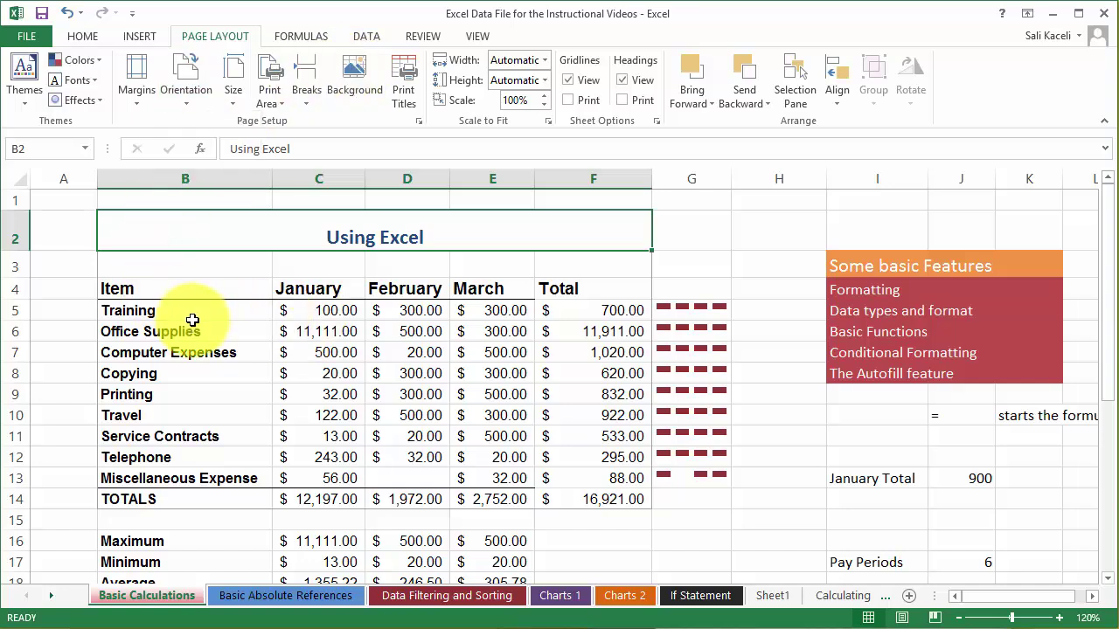
Select cell B5 and preview the Themes gallery, closing it with Escape.
{"action": "left_click", "coordinate": [197, 317]}
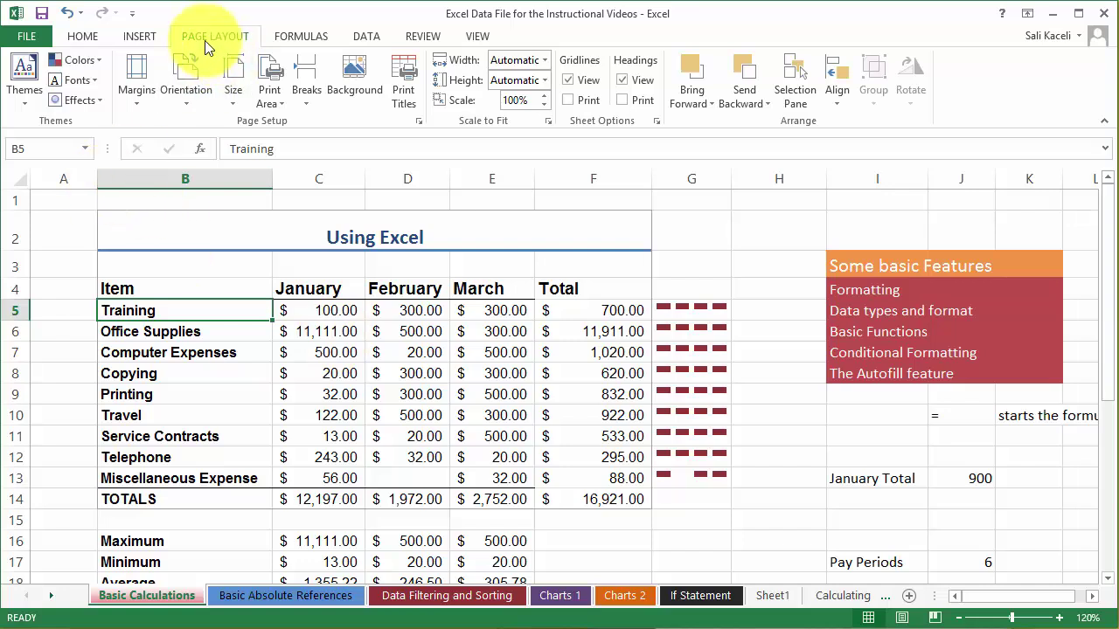
{"action": "left_click", "coordinate": [24, 91]}
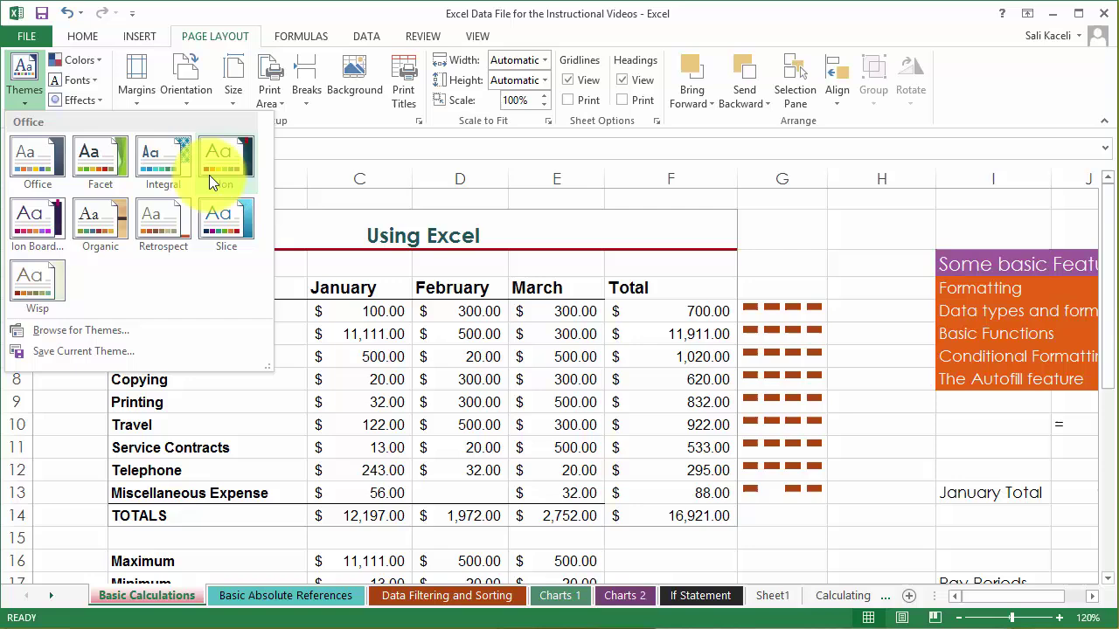
{"action": "key", "text": "Escape"}
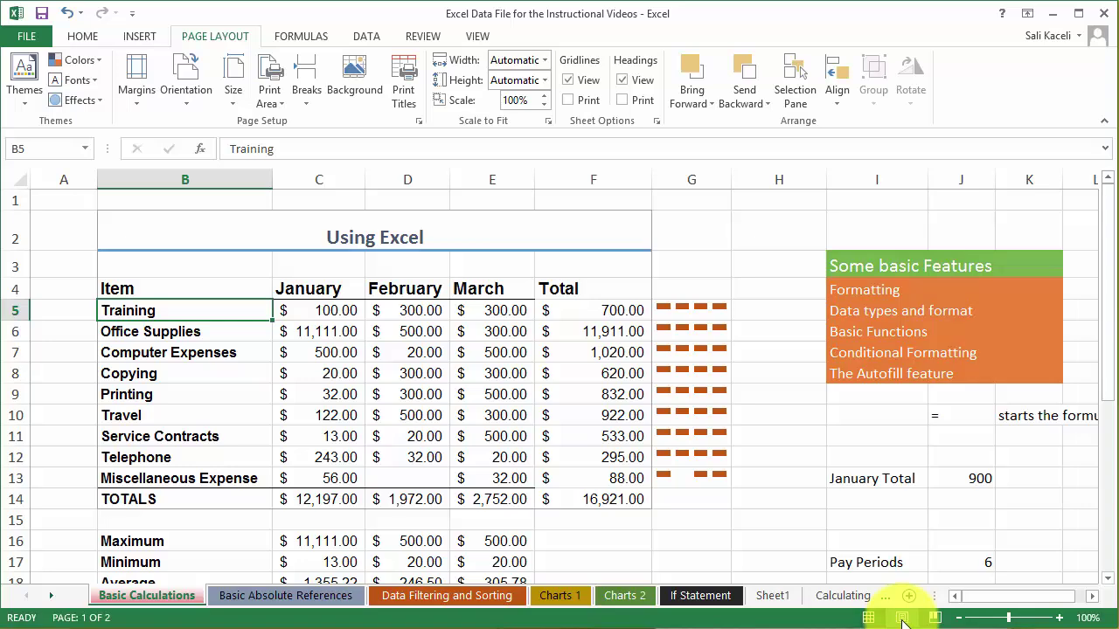
In Page Layout view, type 'My Header' into the centre header section.
{"action": "left_click", "coordinate": [902, 618]}
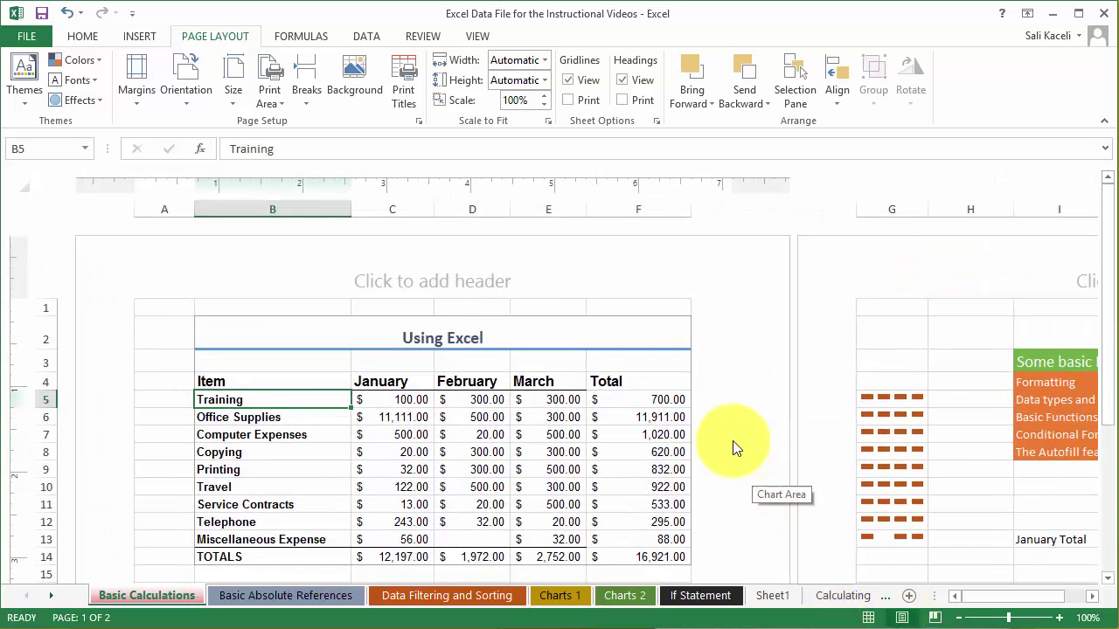
{"action": "scroll", "coordinate": [722, 367], "scroll_direction": "down", "scroll_amount": 6}
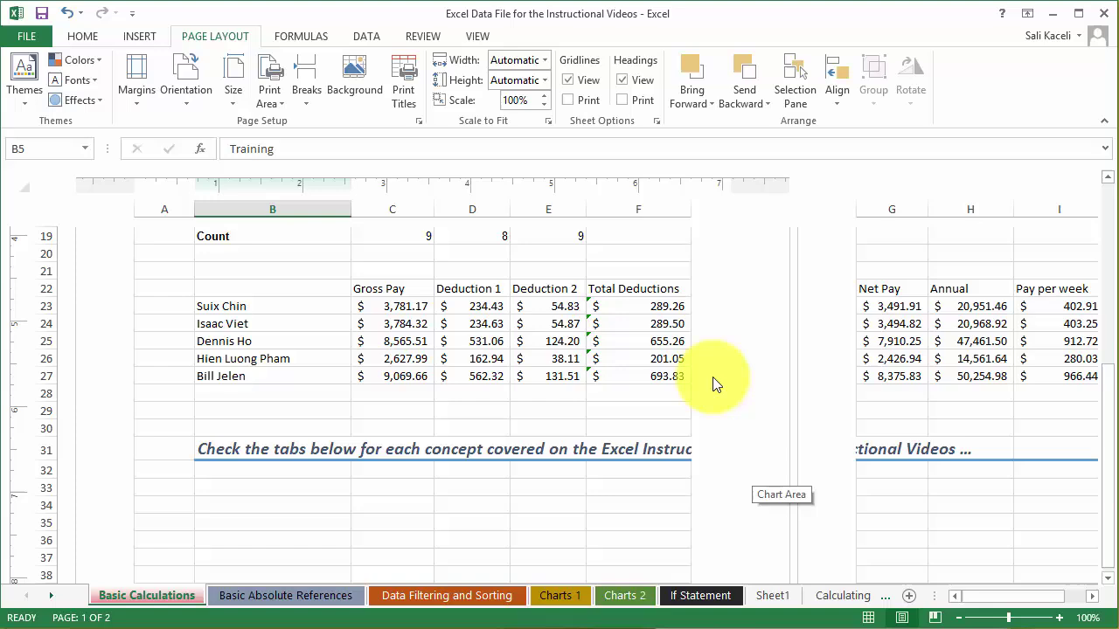
{"action": "scroll", "coordinate": [715, 385], "scroll_direction": "down", "scroll_amount": 8}
{"action": "scroll", "coordinate": [715, 389], "scroll_direction": "up", "scroll_amount": 7}
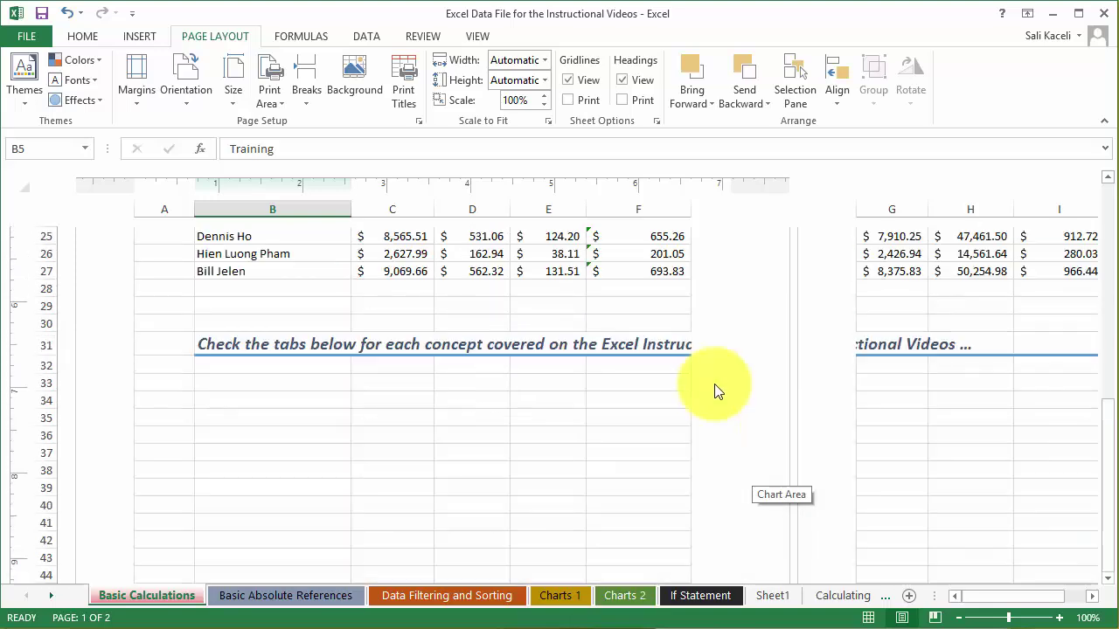
{"action": "scroll", "coordinate": [715, 389], "scroll_direction": "up", "scroll_amount": 8}
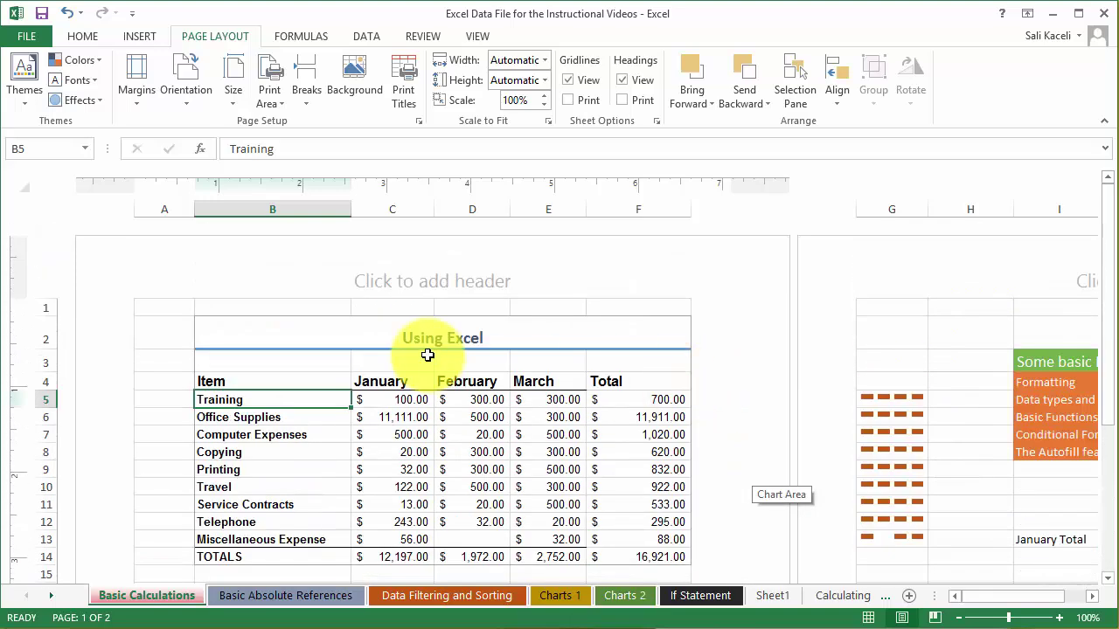
{"action": "left_click", "coordinate": [416, 282]}
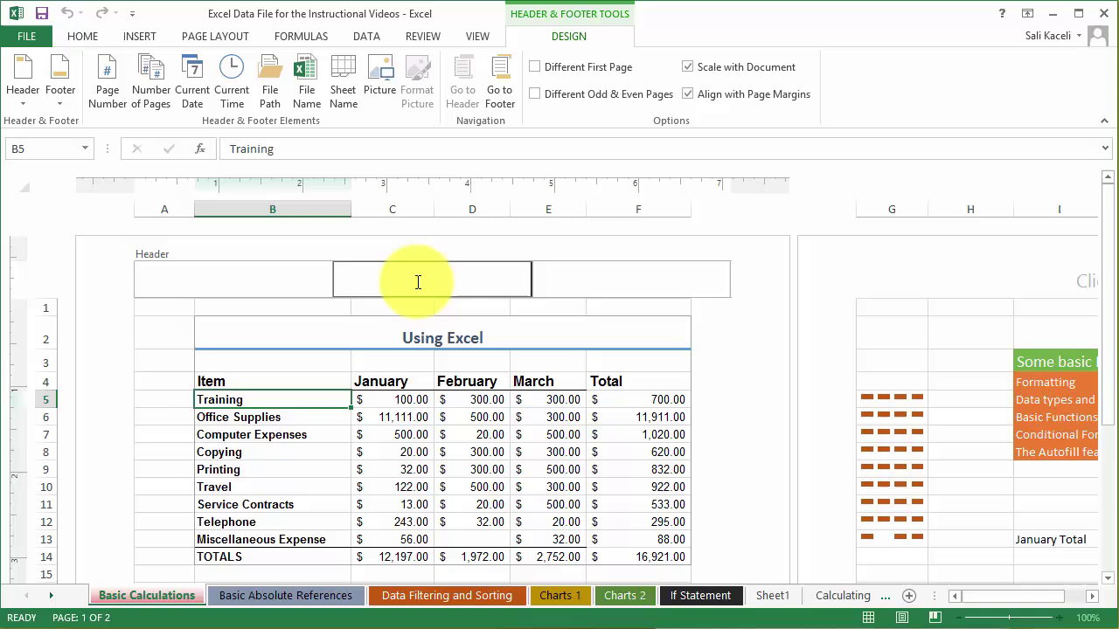
{"action": "type", "text": "My Header"}
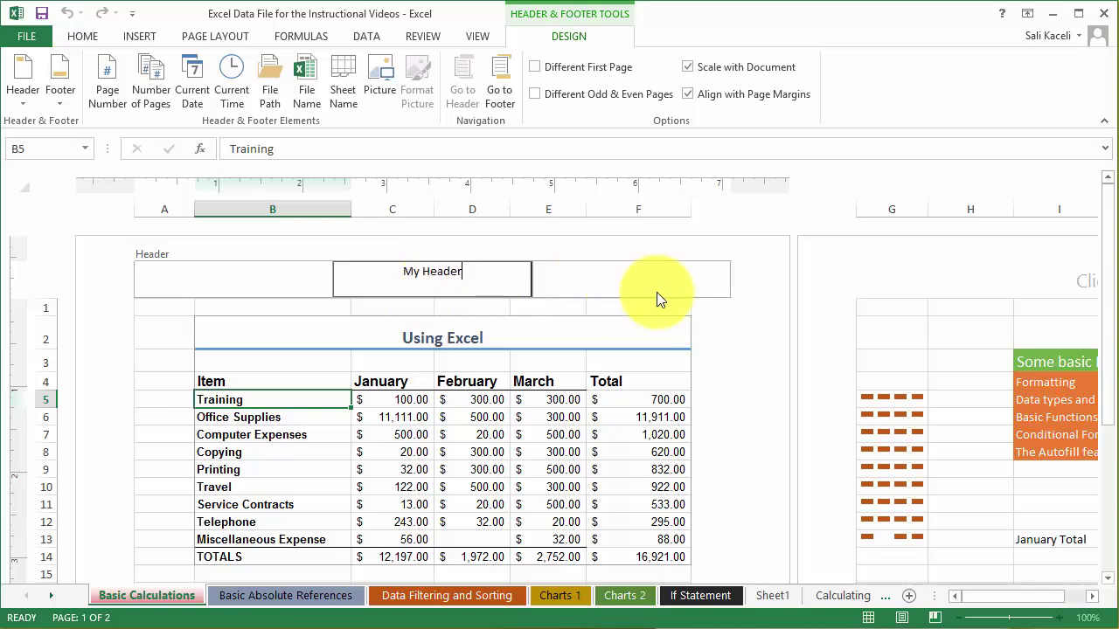
{"action": "left_click", "coordinate": [725, 325]}
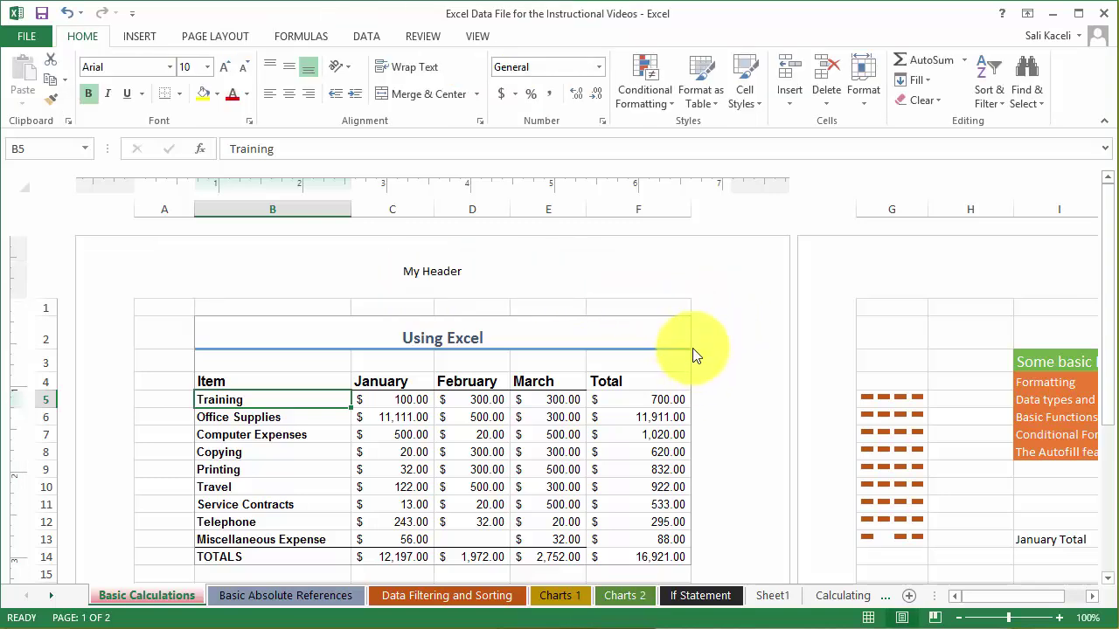
Drag the ruler margins inward so column G fits on page 1, then return to Normal view.
{"action": "left_click_drag", "start_coordinate": [693, 204], "coordinate": [753, 179]}
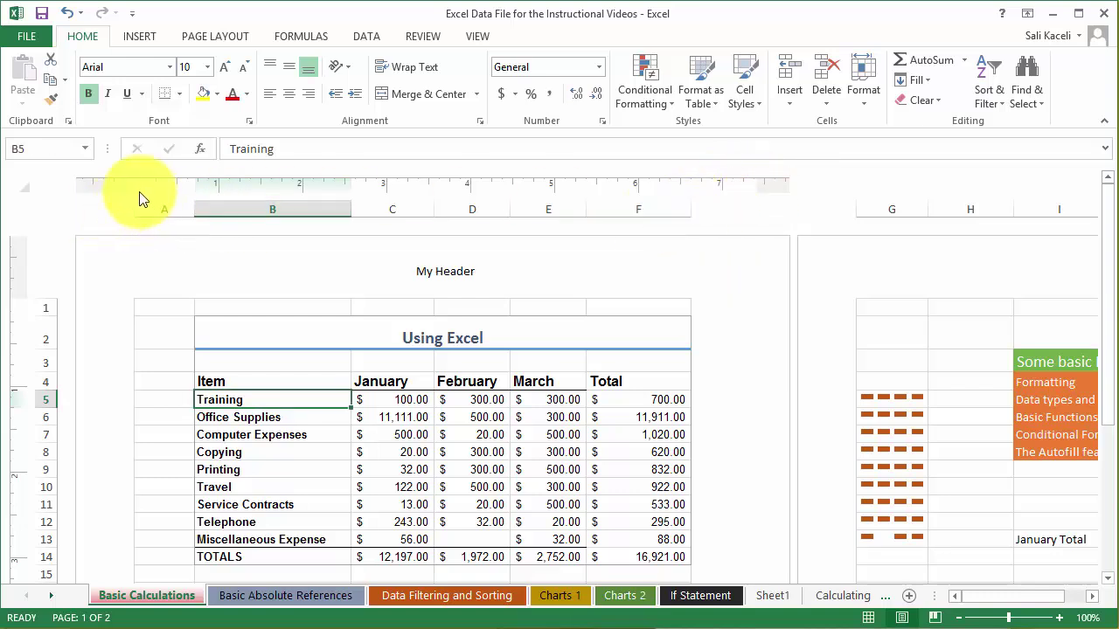
{"action": "left_click_drag", "start_coordinate": [139, 197], "coordinate": [106, 197]}
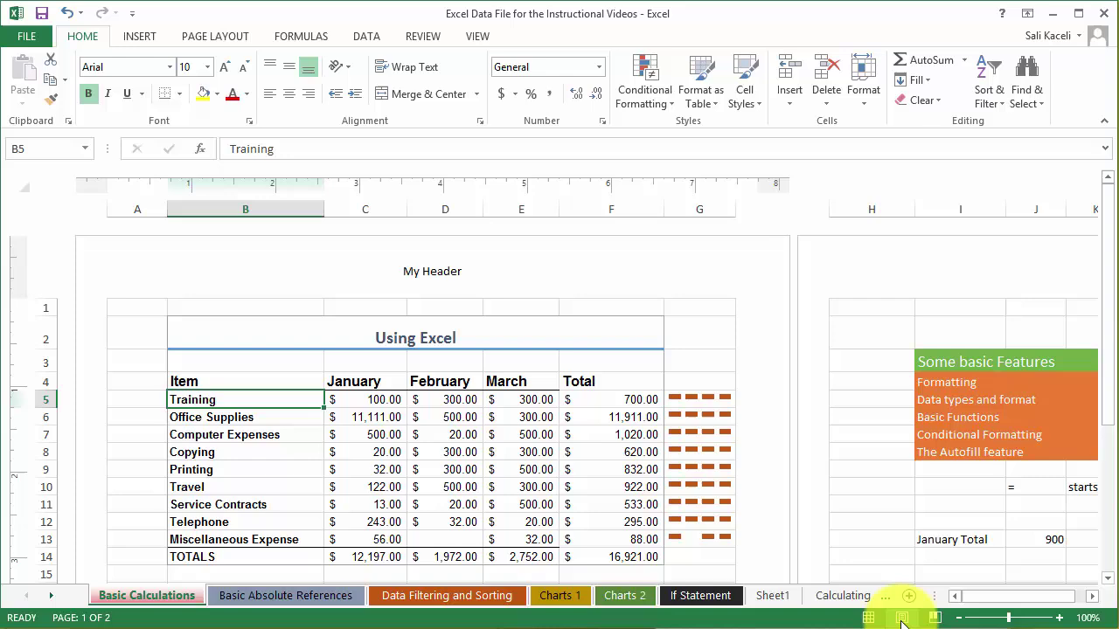
{"action": "left_click", "coordinate": [870, 618]}
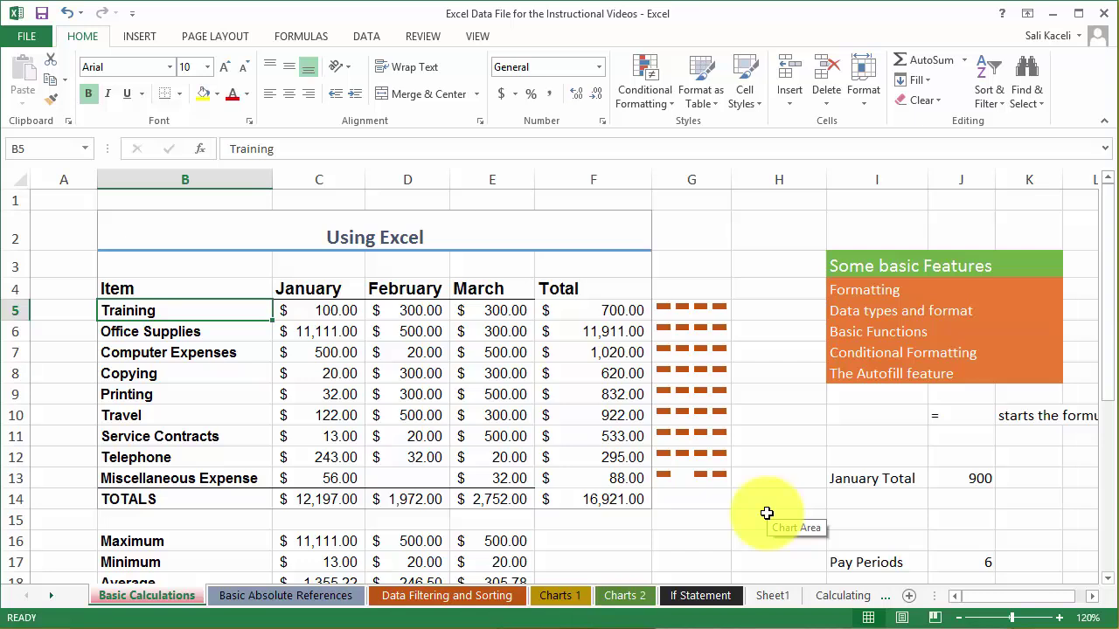
{"action": "left_click", "coordinate": [219, 38]}
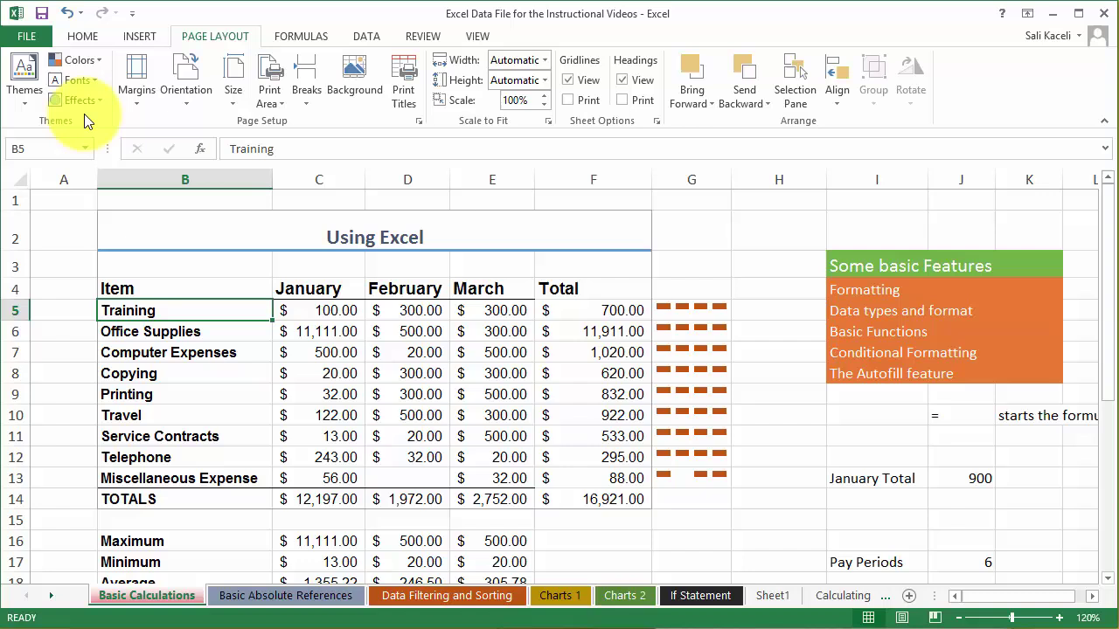